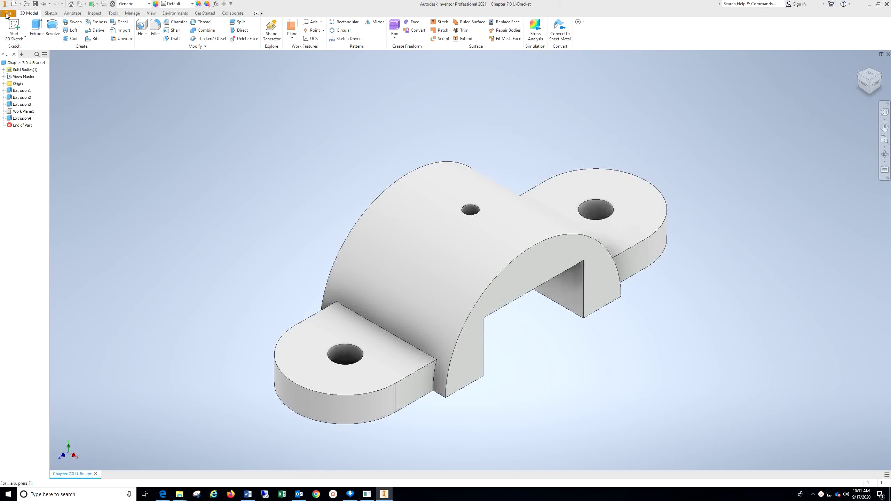
- Create a new drawing from the English ANSI (in).idw template
click(7, 13)
click(22, 41)
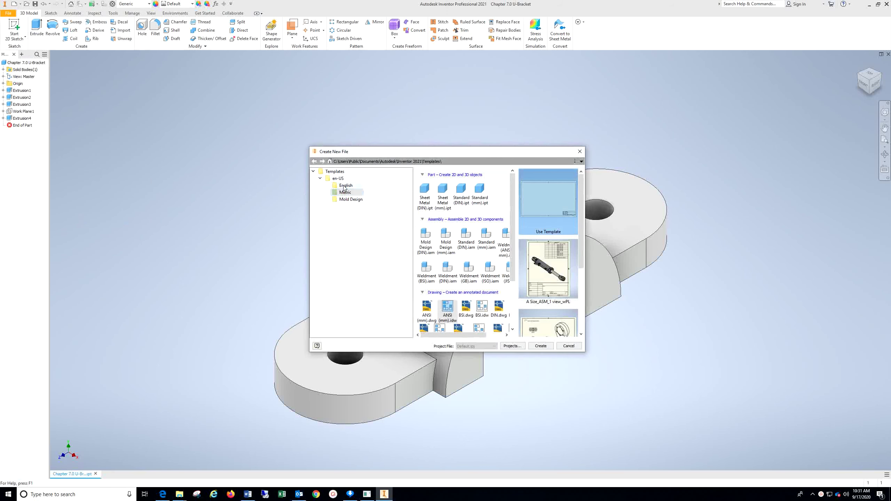
click(345, 186)
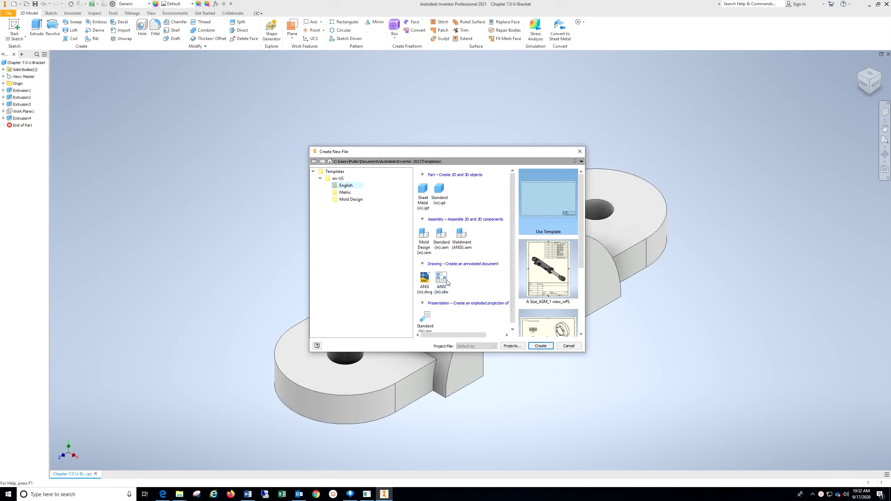
click(447, 281)
click(542, 346)
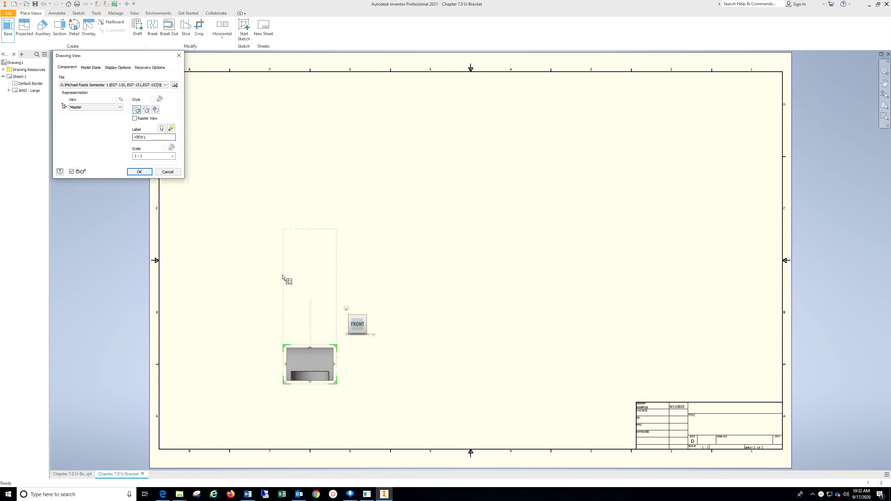
- Set the U-bracket base view to Right orientation at scale 1.5
mouse_move(357, 323)
click(370, 325)
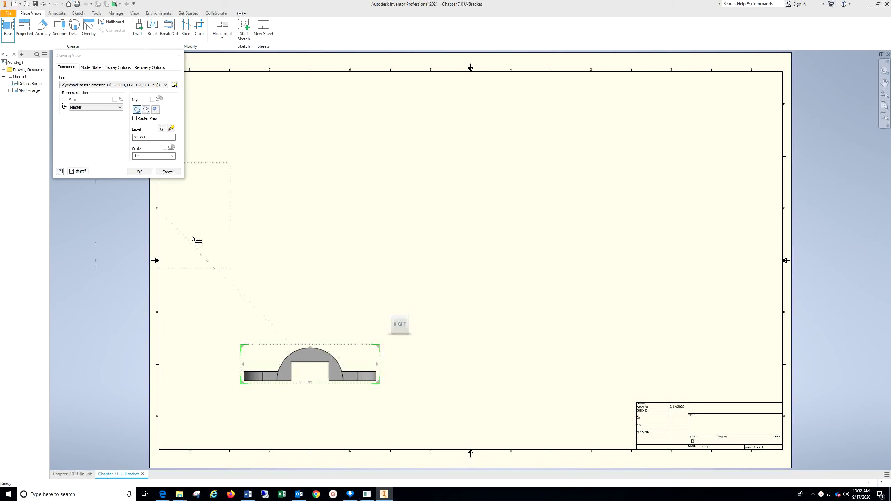
click(143, 156)
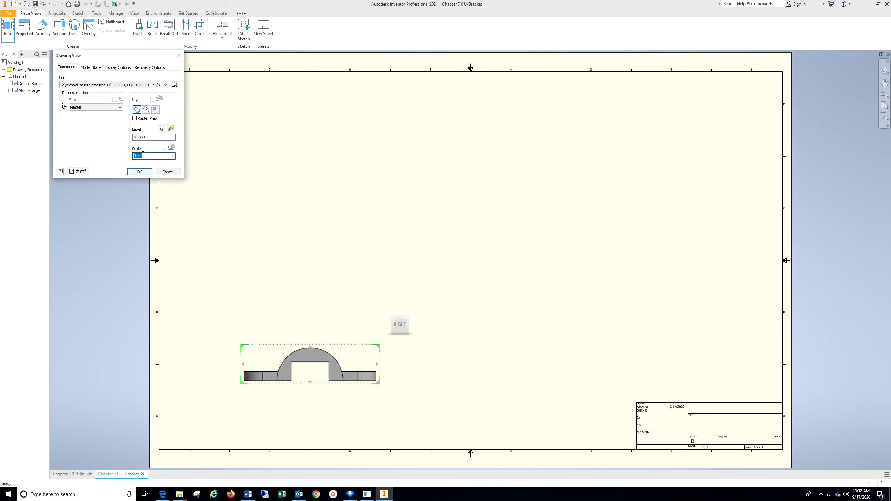
text(1:5)
key(Return)
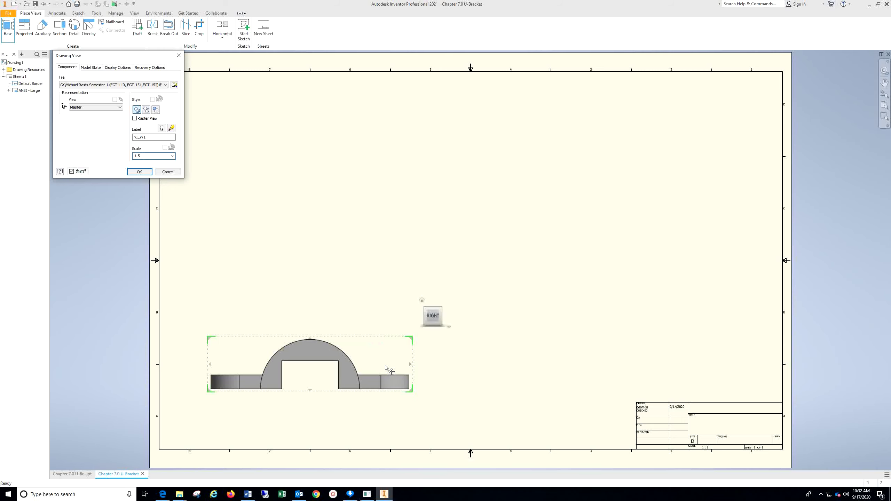
- Project top, right-side and isometric views from the base view
click(307, 164)
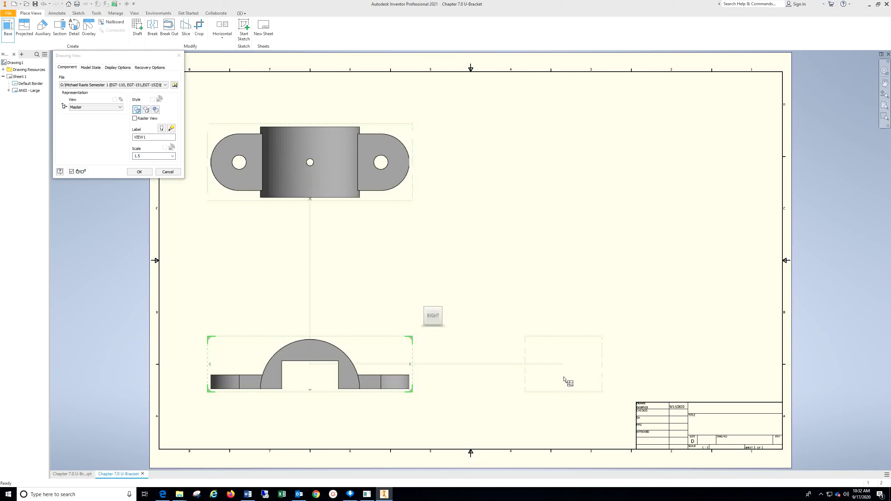
click(564, 377)
click(657, 170)
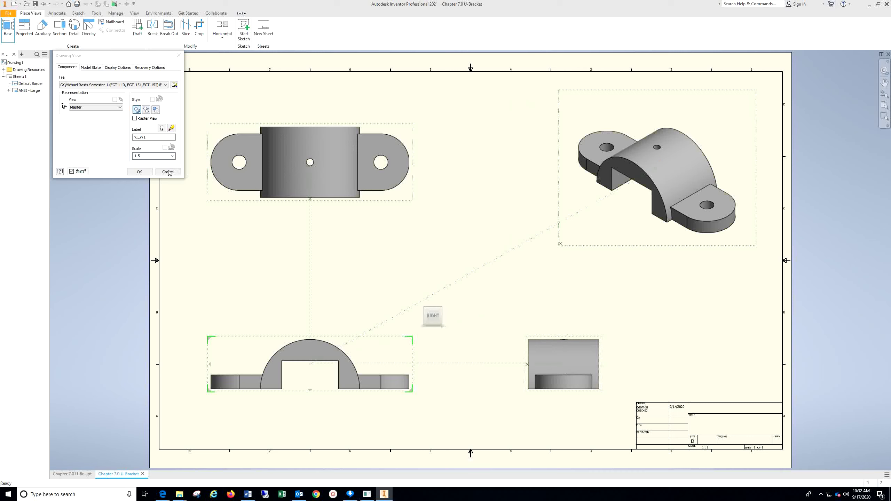
click(146, 171)
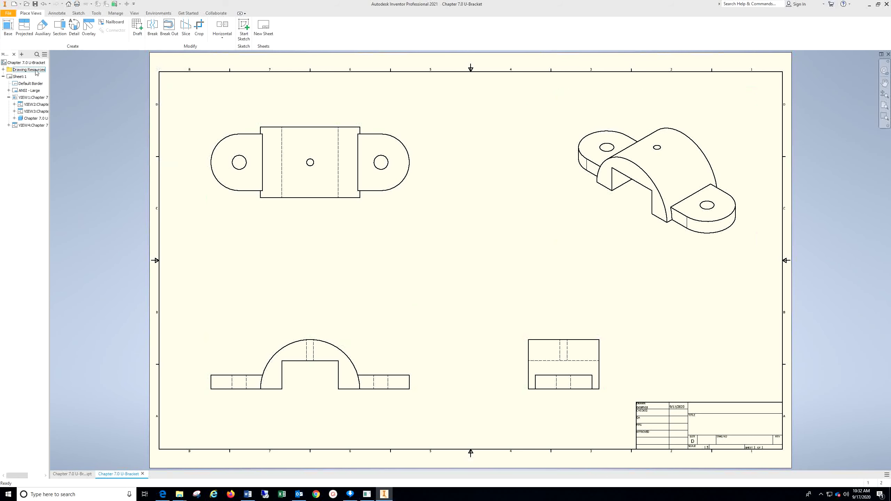
- Add centre marks to the left, middle and right holes in the top view
click(52, 14)
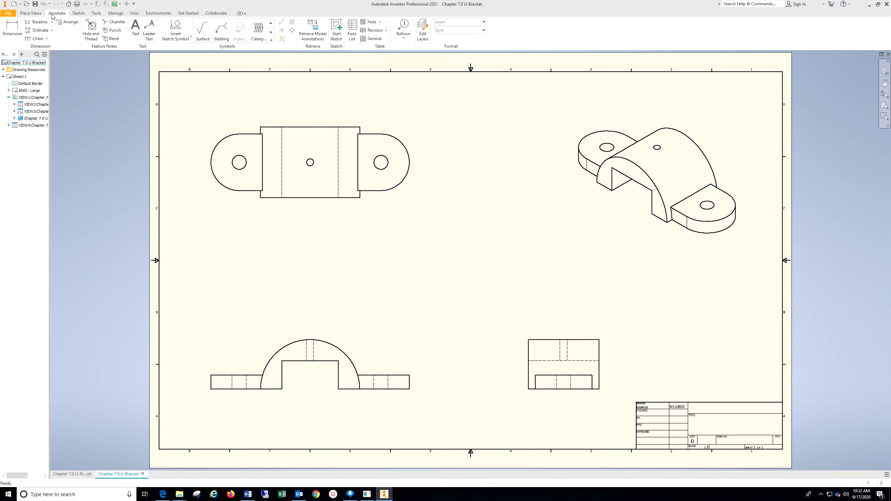
click(281, 31)
click(245, 161)
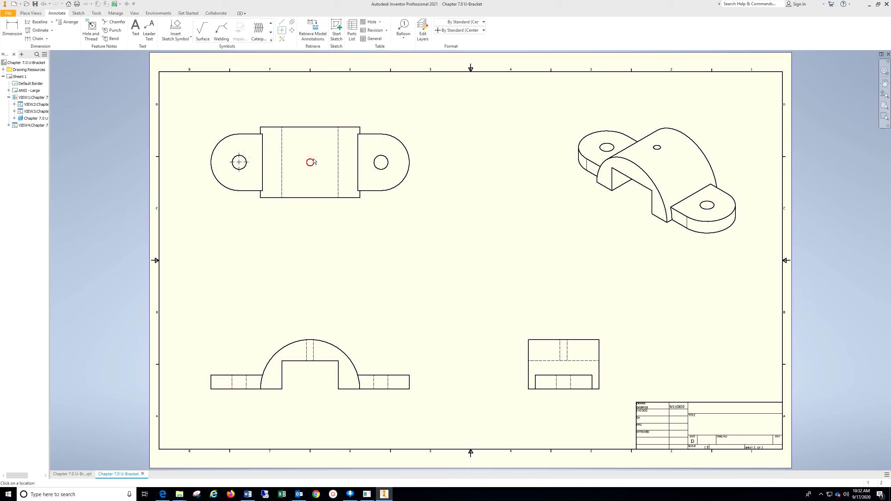
click(310, 160)
click(381, 154)
- Add bisector centrelines through the hidden hole lines in the front and side views
click(293, 22)
click(231, 380)
click(246, 382)
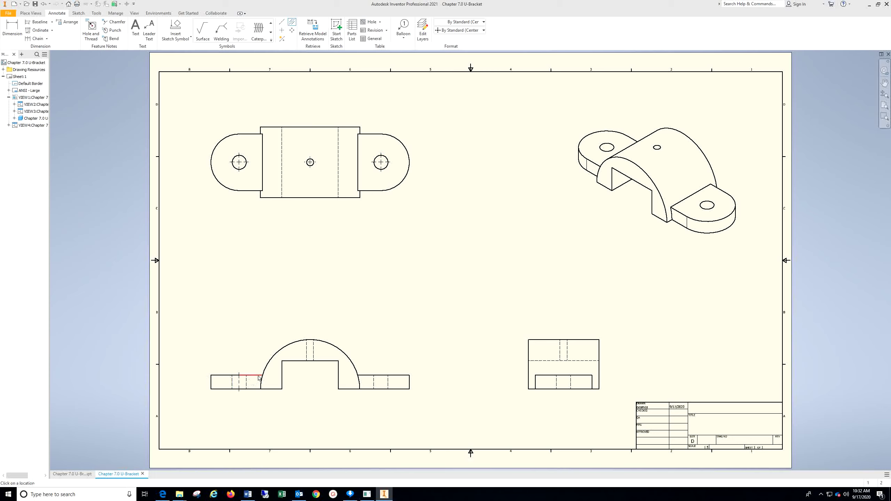
click(308, 350)
click(374, 381)
click(387, 382)
click(570, 382)
- Dimension left-to-centre and centre-to-right hole spacings as 2.50 each in the top view
click(7, 28)
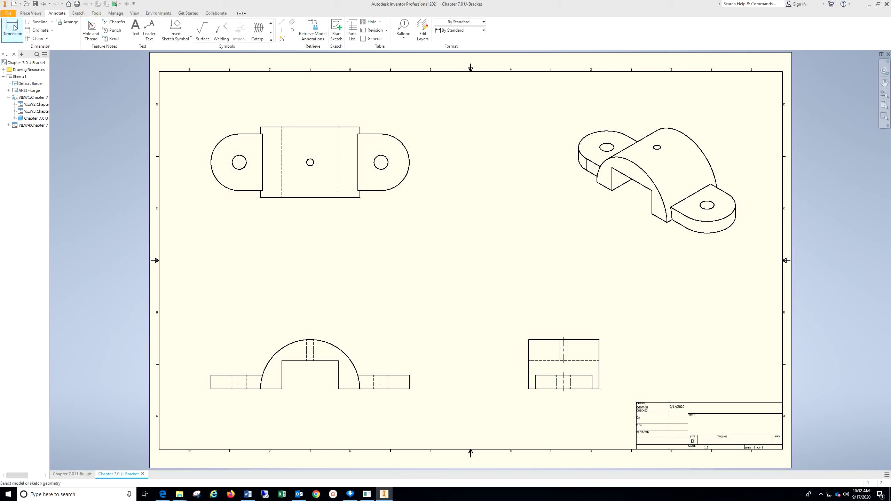
click(246, 159)
click(310, 160)
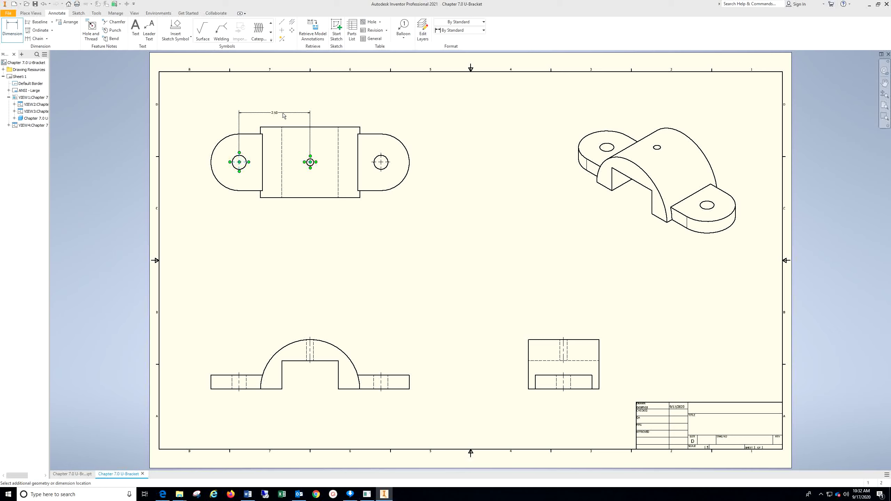
click(50, 77)
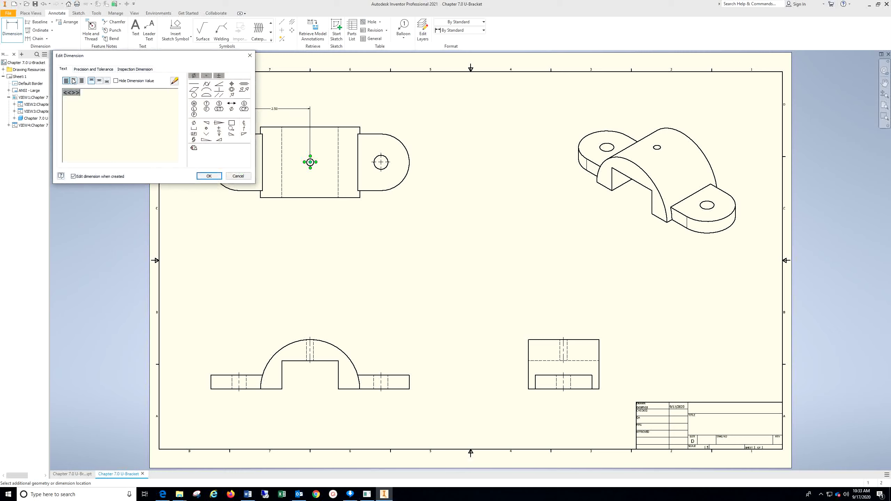
click(209, 176)
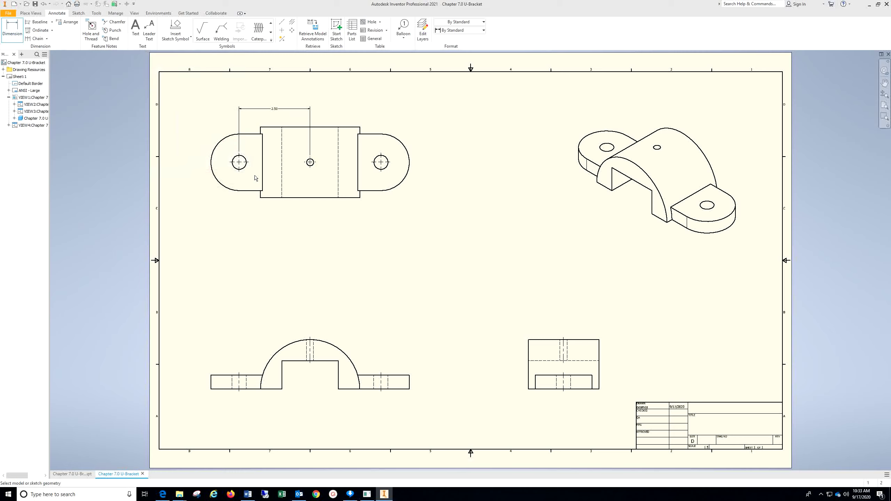
click(311, 162)
click(379, 162)
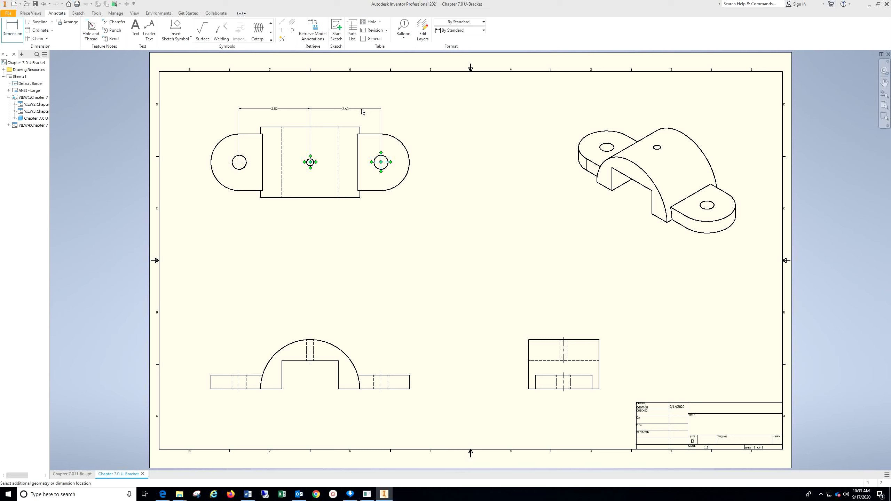
click(363, 113)
click(208, 177)
- Dimension the right flange end R1.00 and its hole Ø.50
click(407, 150)
click(394, 143)
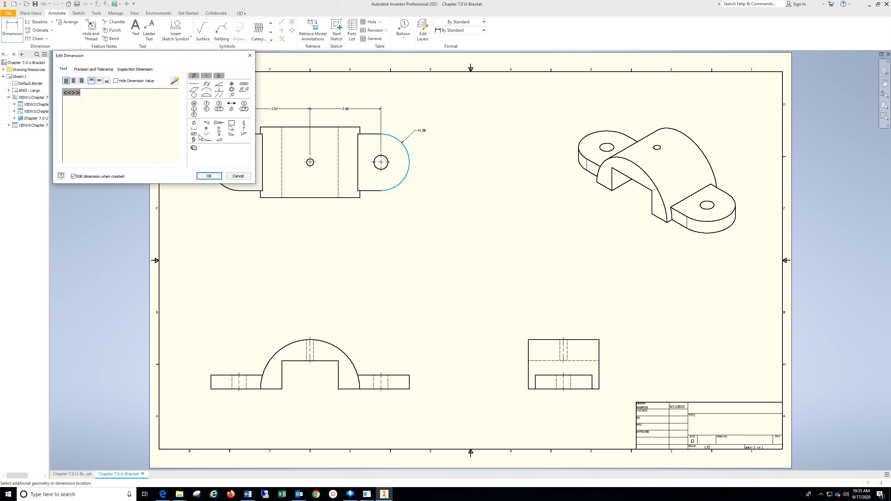
click(208, 177)
click(385, 173)
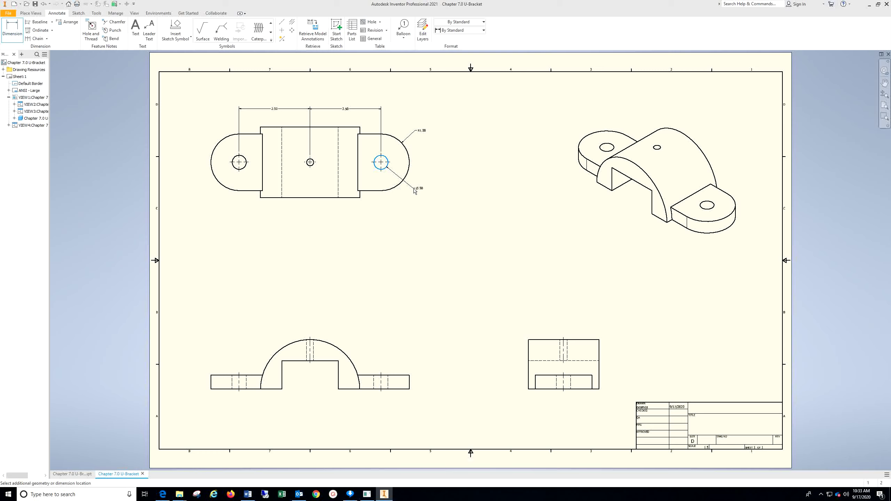
click(208, 176)
- Dimension the left flange end R1.00 and its hole Ø.50
click(228, 138)
click(210, 127)
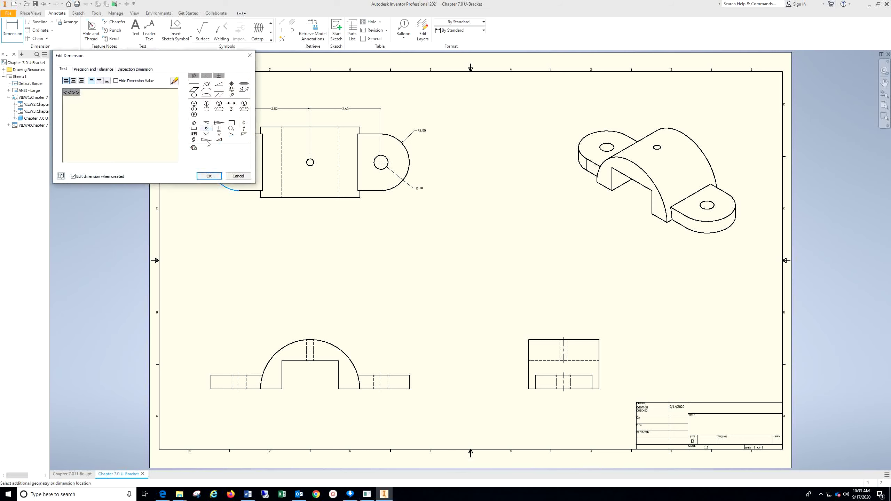
click(211, 176)
click(237, 170)
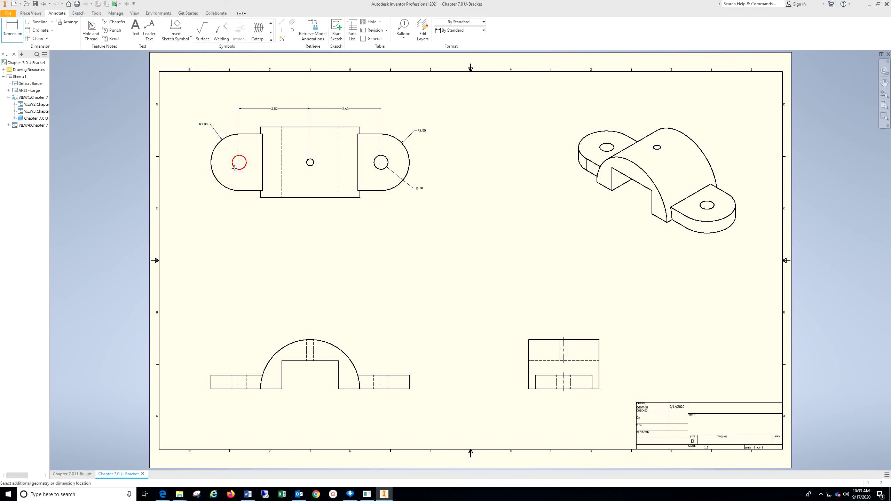
click(212, 190)
click(210, 177)
click(313, 165)
- Add an R.13 radius dimension to the small centre hole in the top view
click(17, 33)
scroll(314, 168, up, 5)
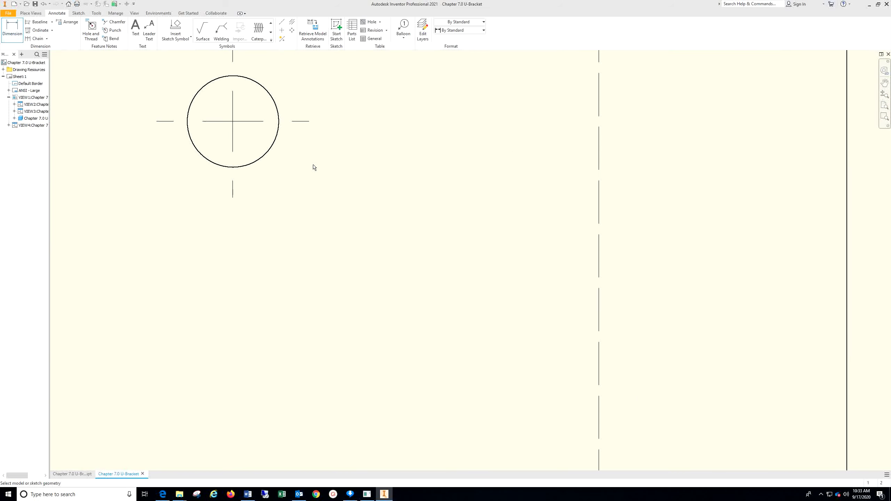
click(255, 163)
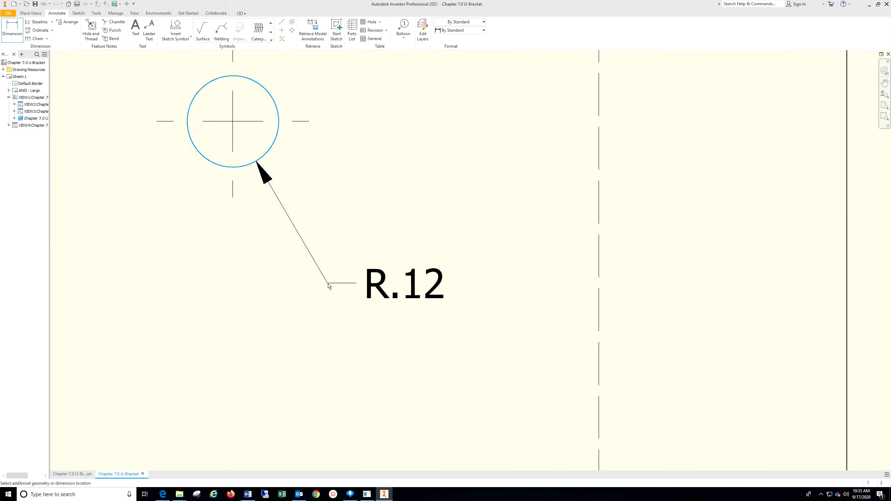
click(90, 97)
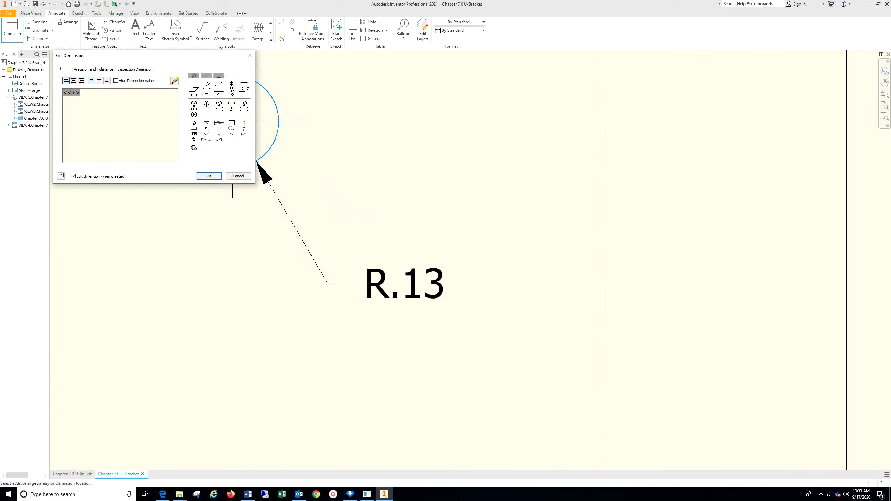
click(209, 175)
- Add an R1.75 radius dimension to the arch in the front view
scroll(244, 202, up, 3)
scroll(245, 200, up, 3)
scroll(246, 199, up, 5)
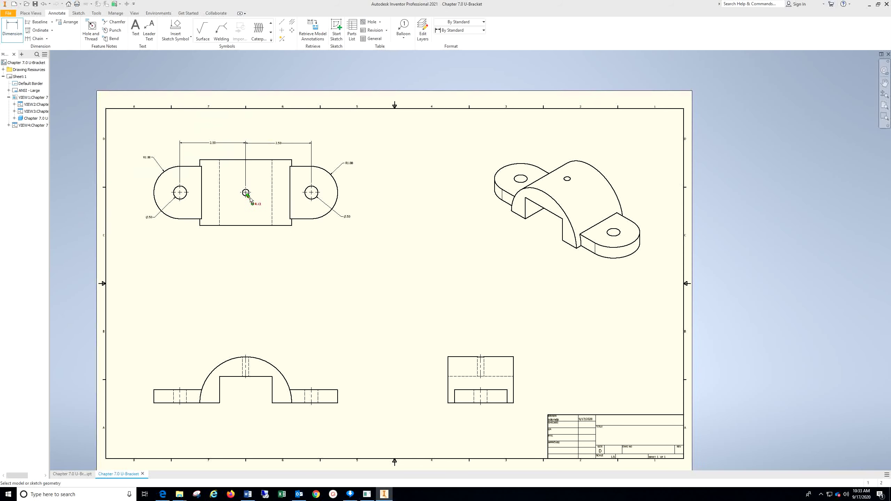
scroll(305, 252, up, 1)
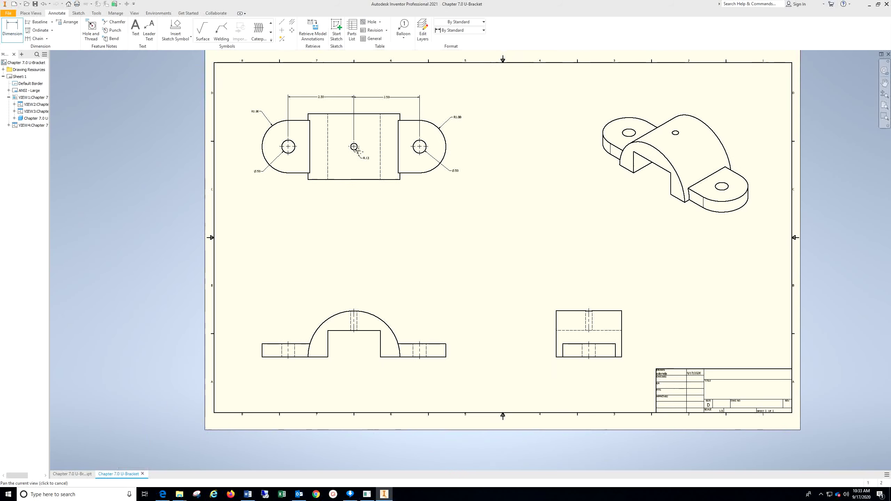
click(382, 320)
click(396, 304)
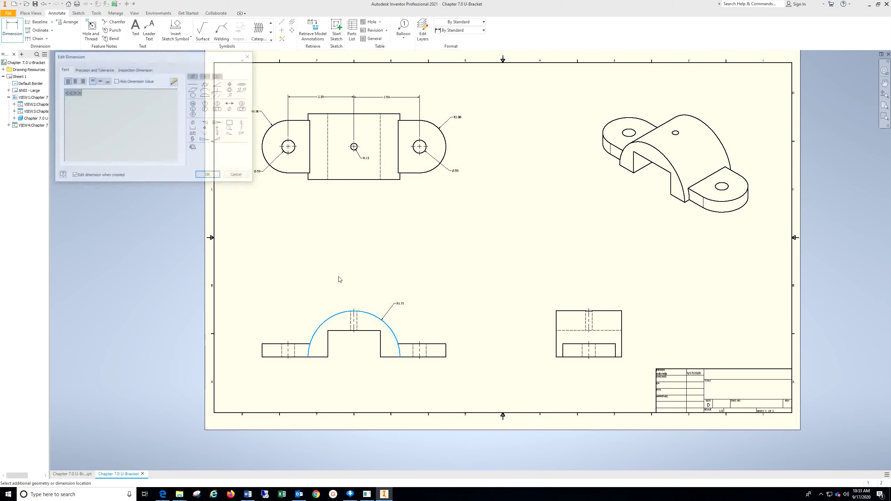
click(208, 175)
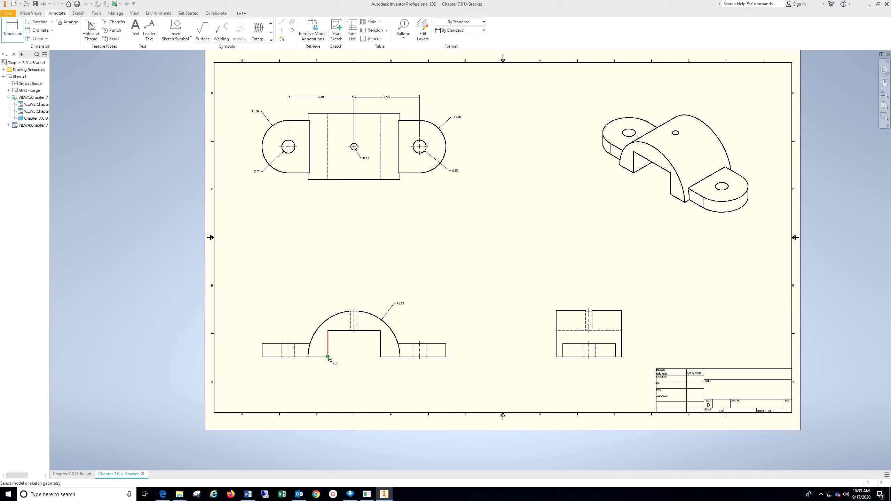
- Dimension the front view slot with 2.00 width and 1.00 height
click(328, 352)
click(380, 358)
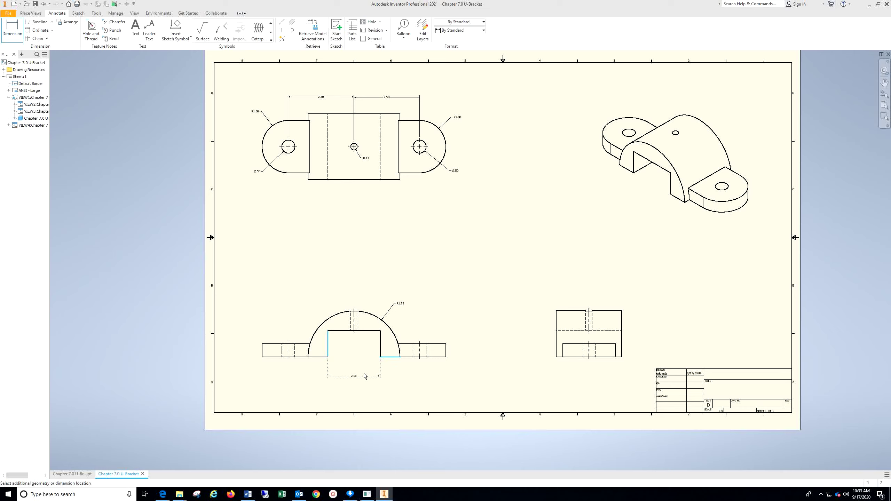
click(365, 377)
click(210, 178)
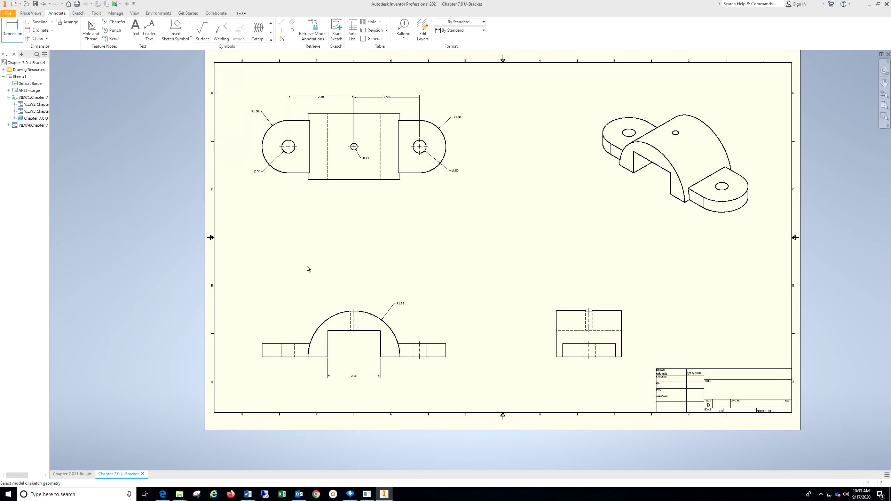
click(354, 330)
click(390, 358)
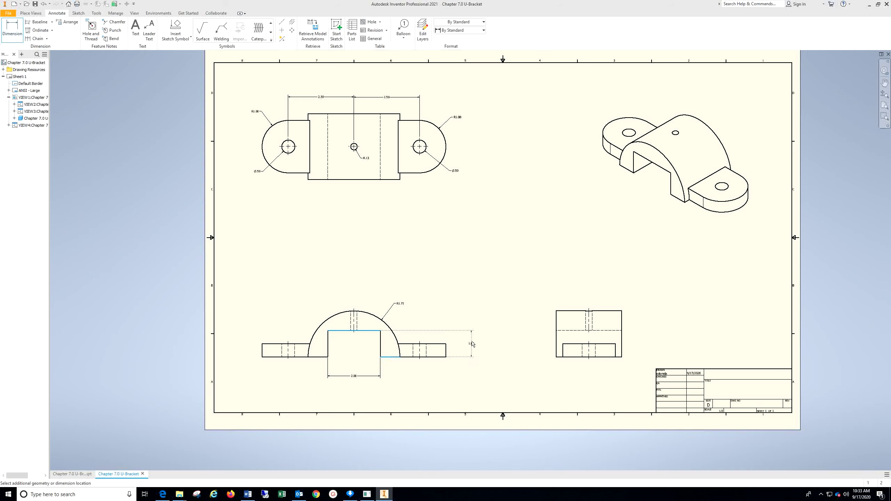
click(472, 345)
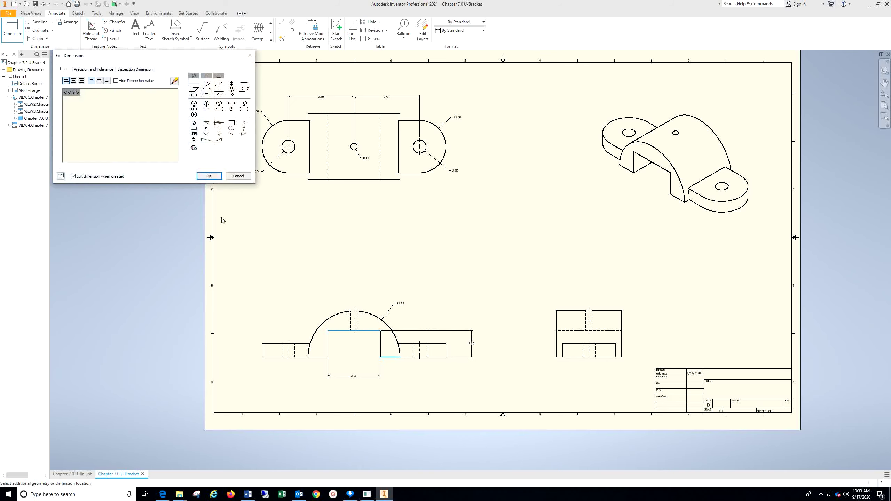
click(210, 175)
- Dimension the right tab's .50 thickness beside the front view
click(440, 357)
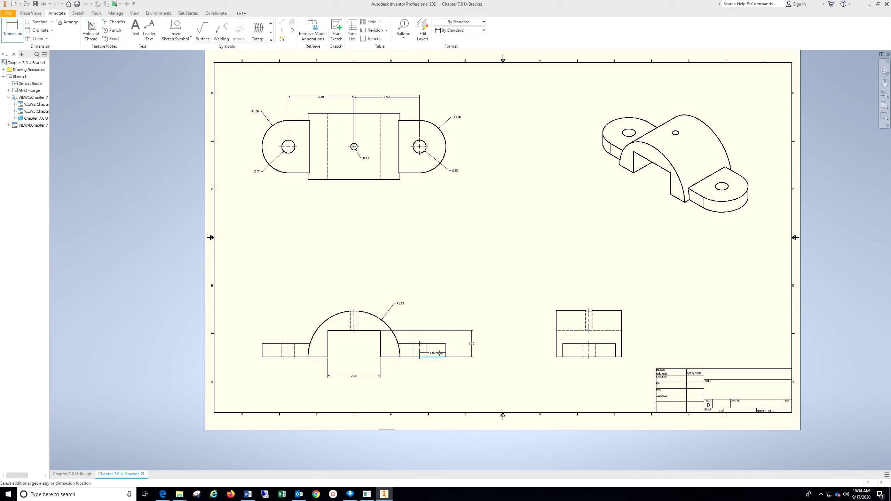
click(435, 343)
click(458, 352)
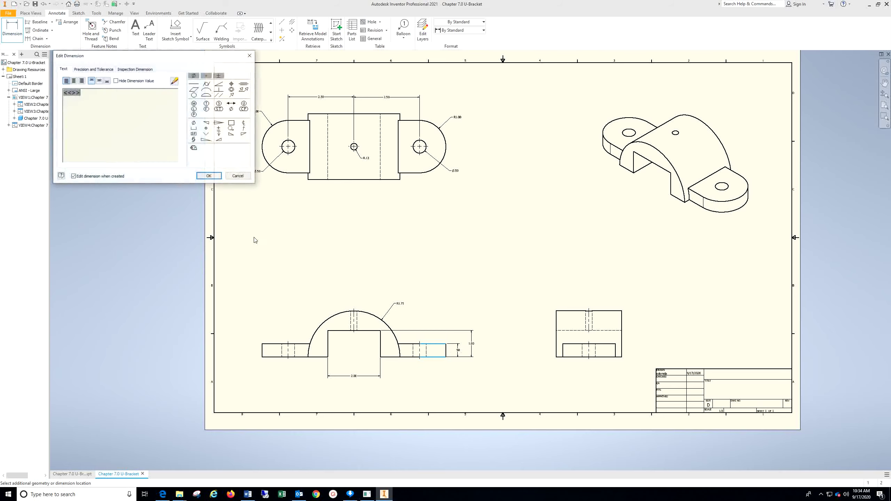
click(210, 175)
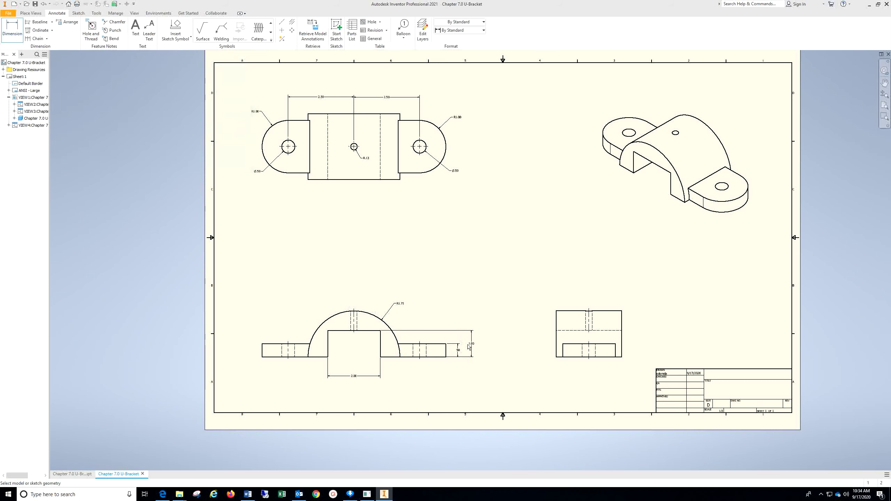
middle_drag(476, 391, 456, 379)
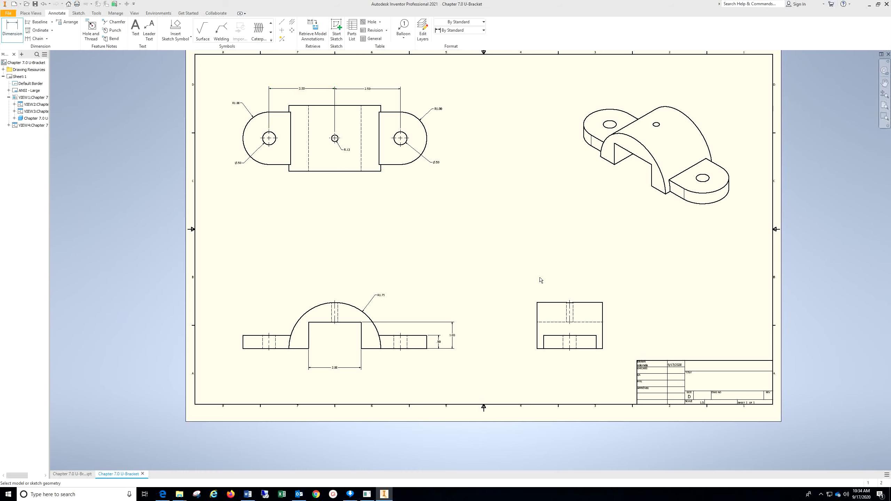
- Place 'Your Name' at 0.240 in text height in the title block's name field
click(135, 28)
scroll(524, 309, up, 1)
scroll(524, 309, up, 2)
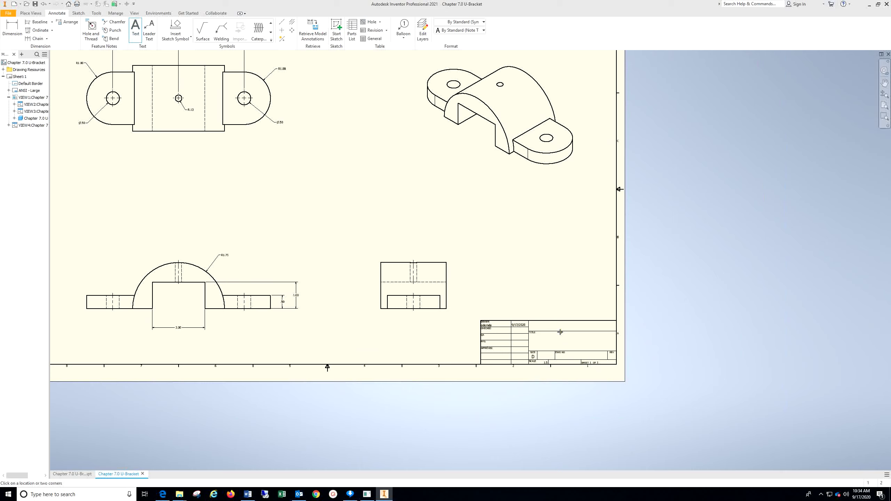
scroll(560, 333, down, 5)
scroll(558, 330, up, 8)
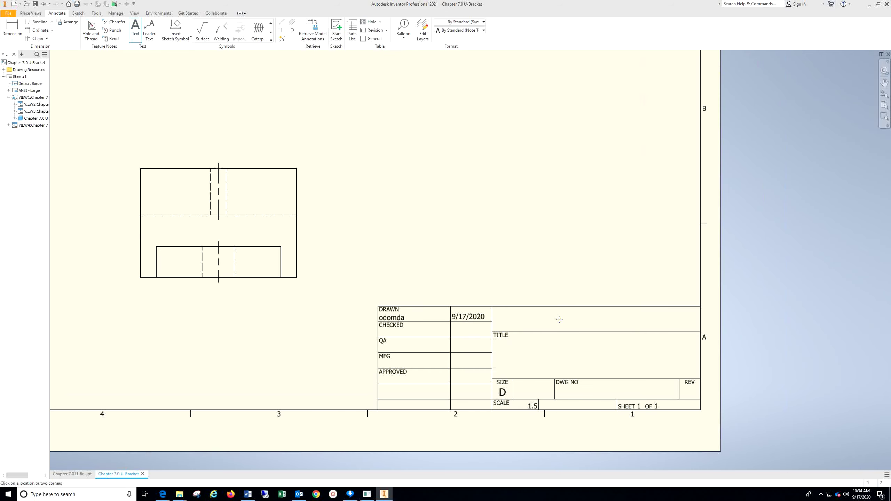
click(559, 320)
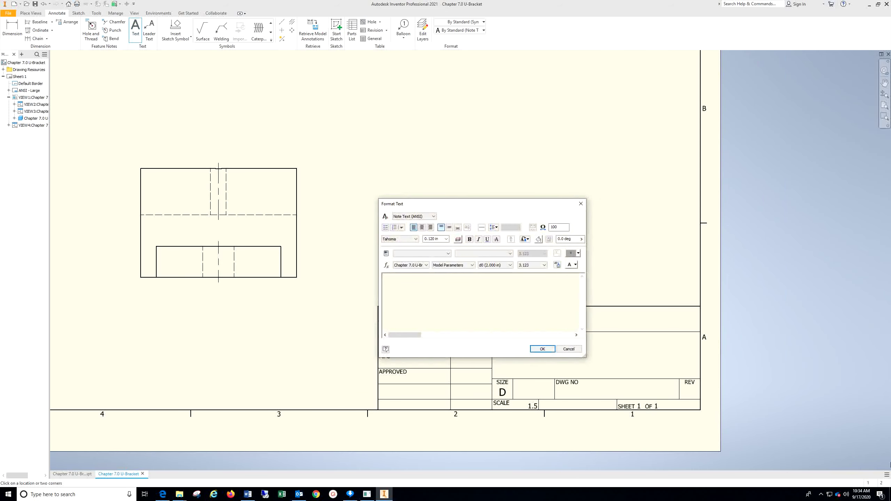
text(You)
text(r Na)
text(me)
drag(422, 282, 381, 277)
click(446, 240)
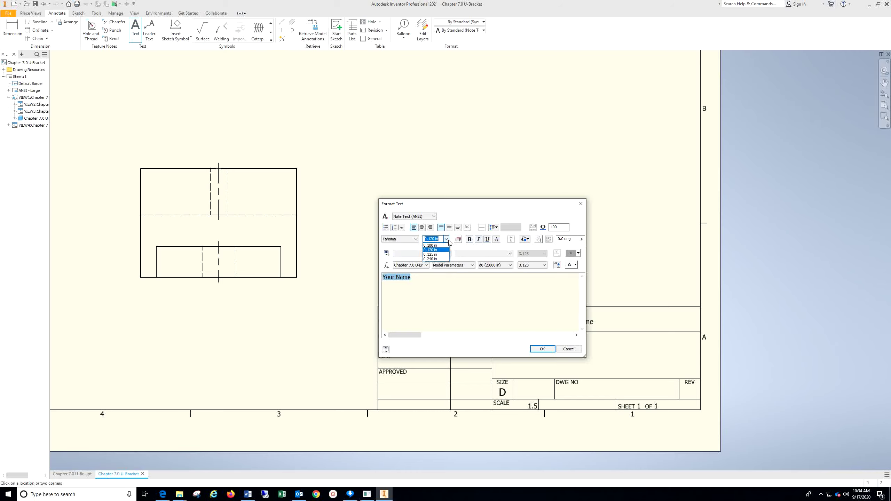
click(431, 259)
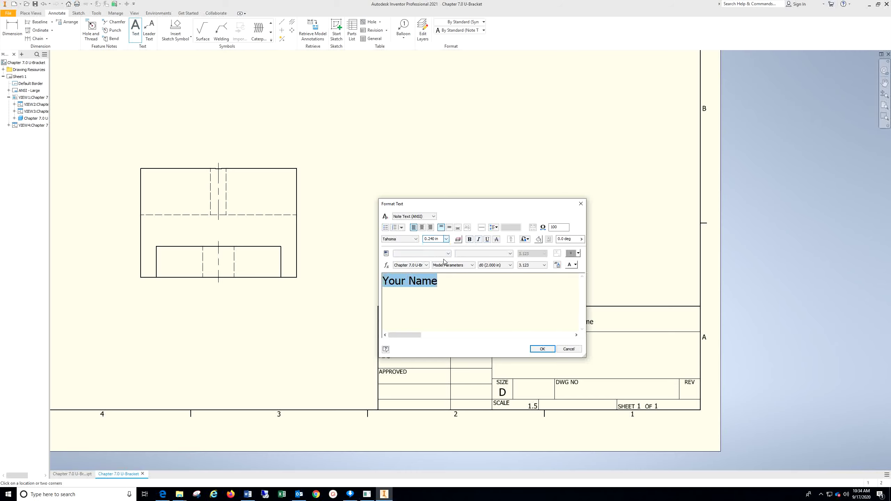
click(542, 349)
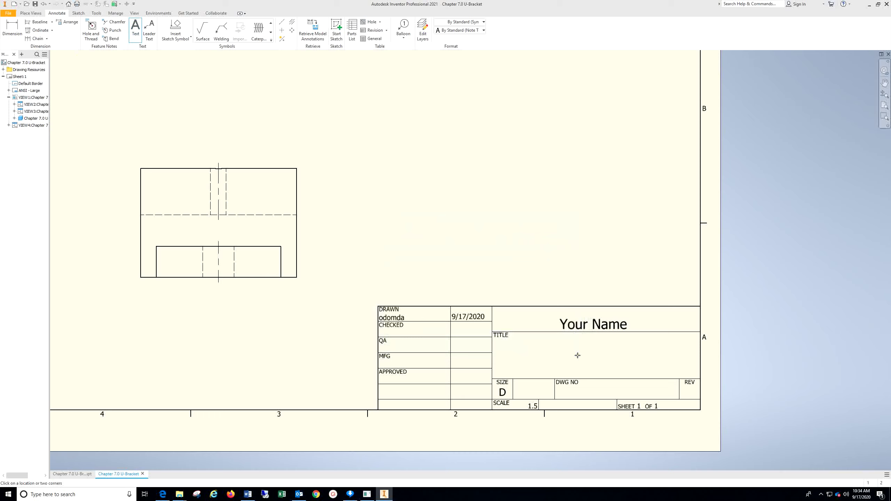
- Enter 'Chapter 7.0' in enlarged text in the title block's TITLE field
click(578, 356)
text(Chapter 7)
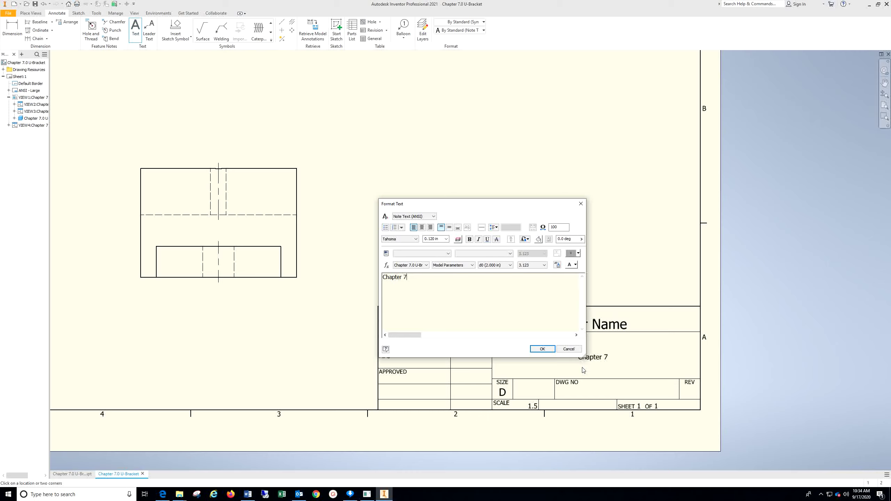
text(.0)
drag(427, 281, 382, 277)
click(446, 239)
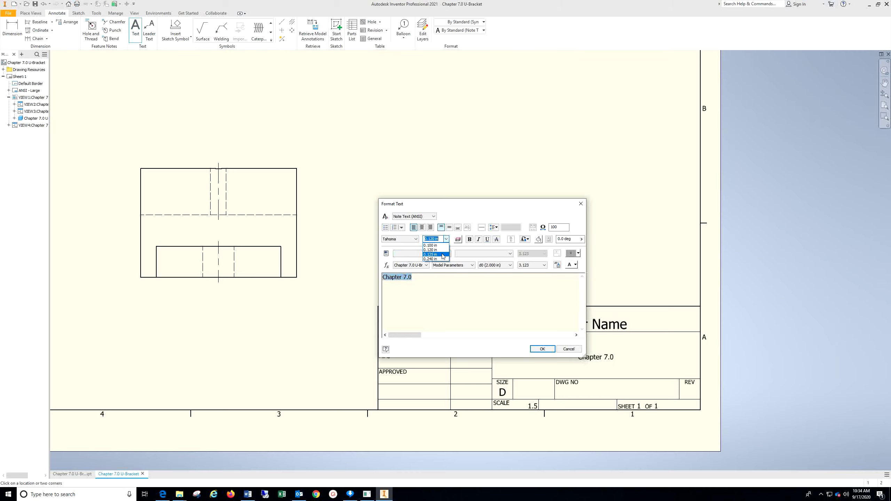
click(443, 255)
click(539, 348)
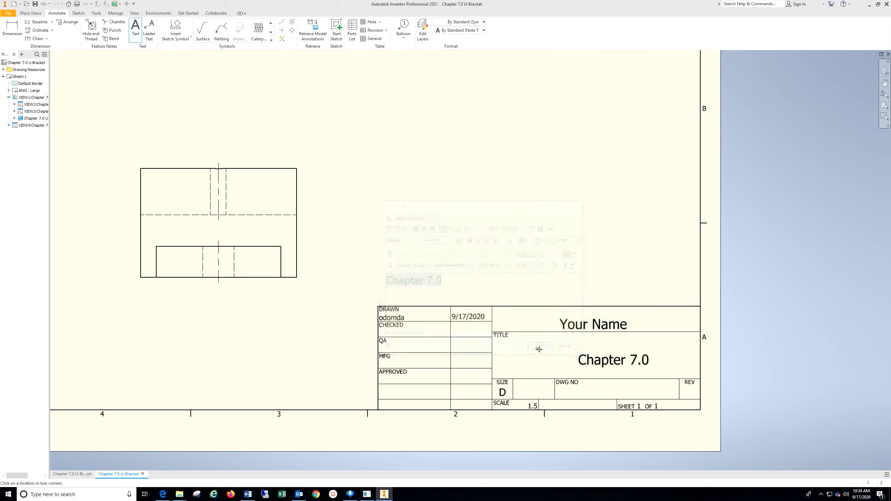
- Place the note 'Matewrial: Carbon Steel' at 0.240 in height left of the title block
click(272, 388)
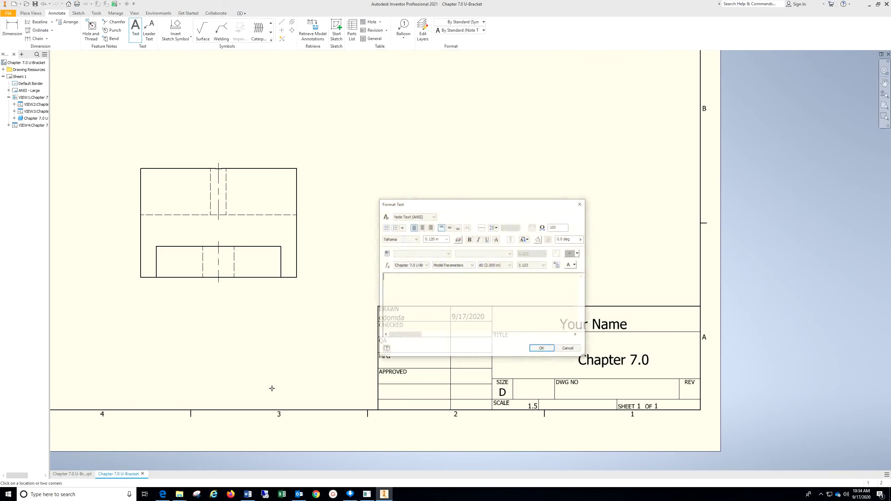
text(Mat)
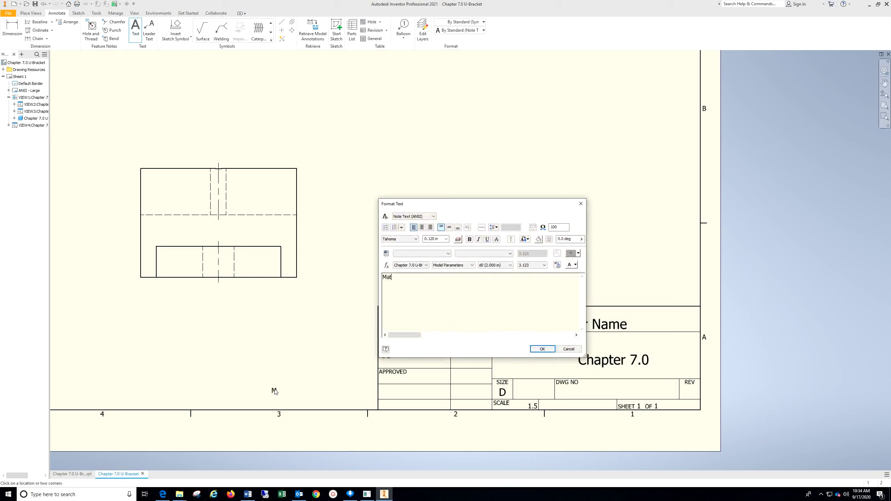
text(ewrial)
text(: )
text(Carb)
text(on St)
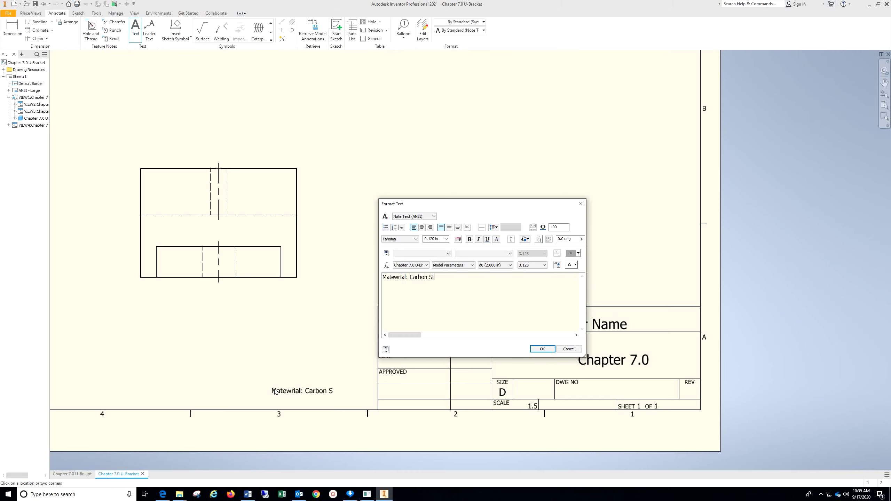
text(eel)
drag(456, 277, 383, 277)
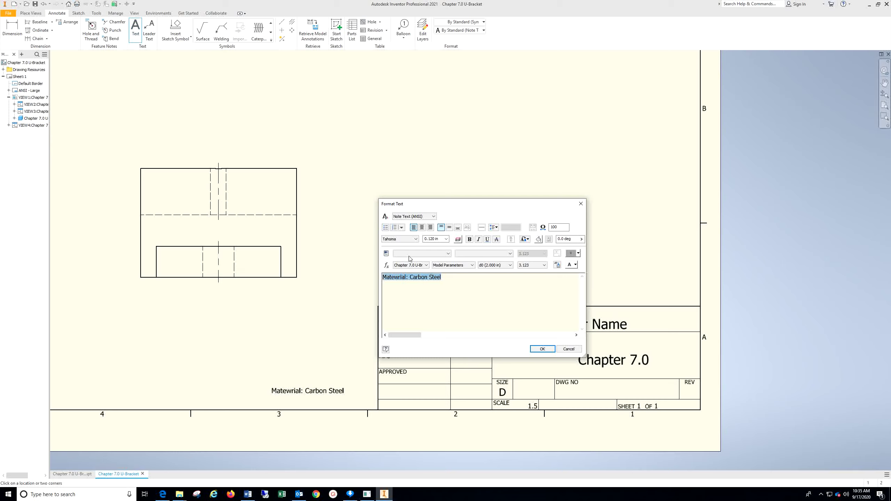
click(446, 239)
click(435, 256)
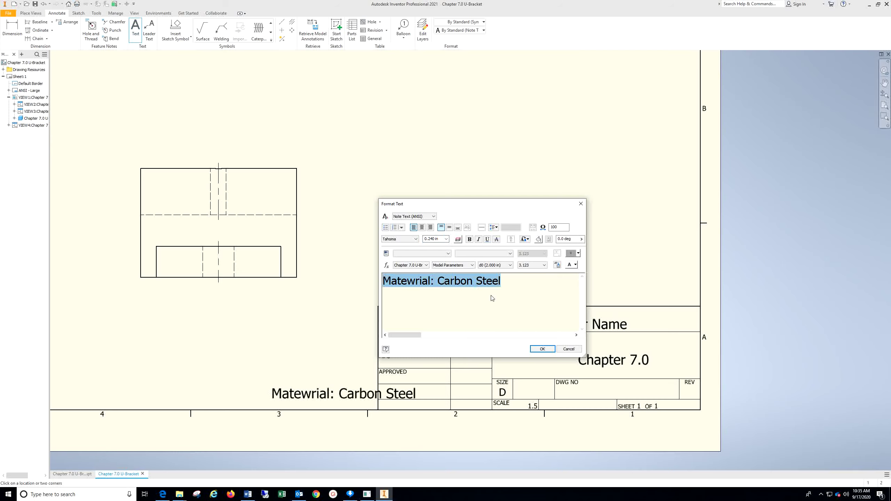
click(542, 348)
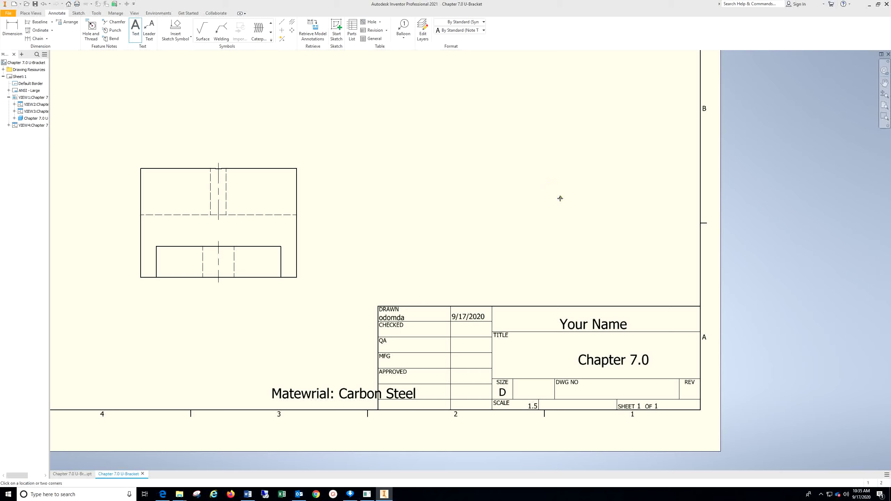
key(Escape)
- Raise Chapter 7.0 within the TITLE field and drag the carbon steel material note further left
click(591, 321)
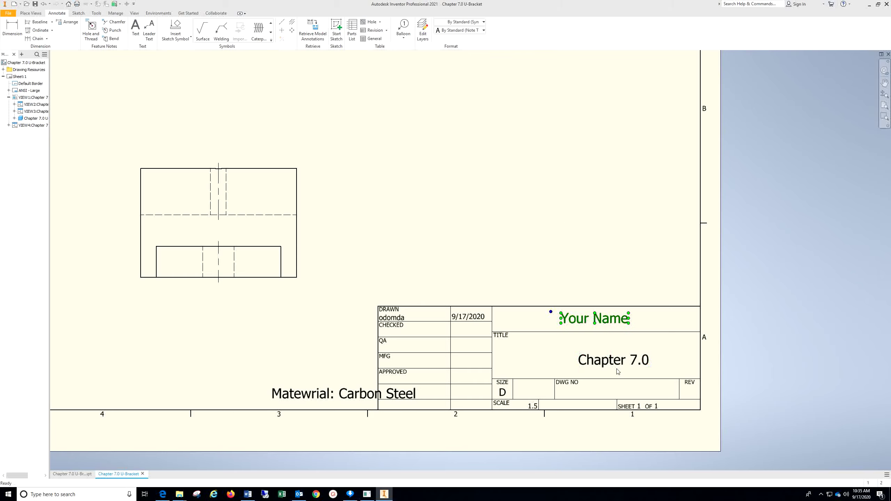
click(600, 355)
drag(599, 350, 599, 350)
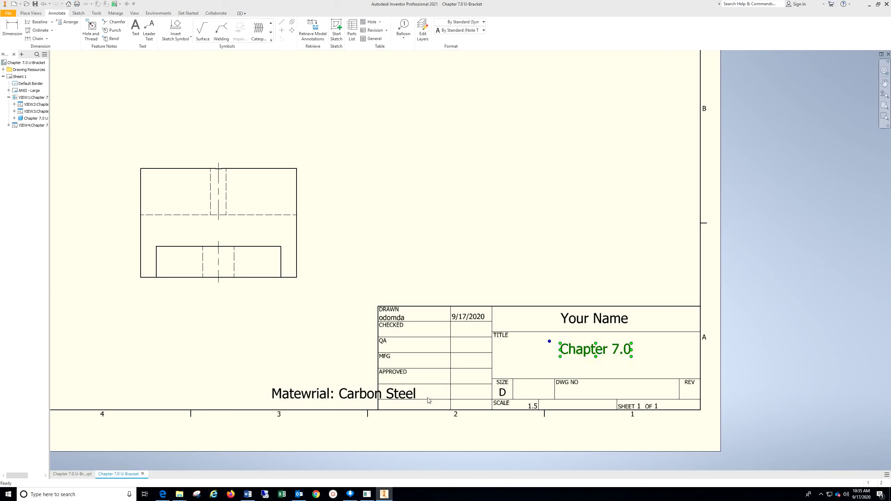
drag(359, 392, 264, 385)
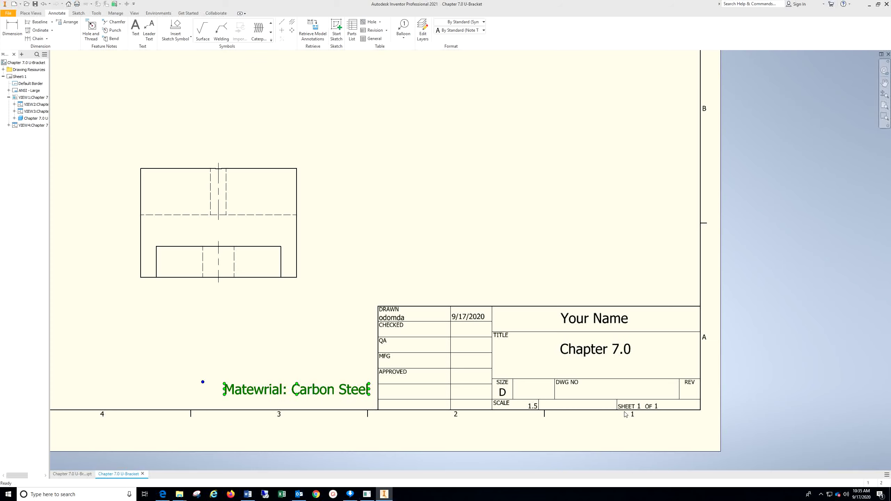
click(820, 495)
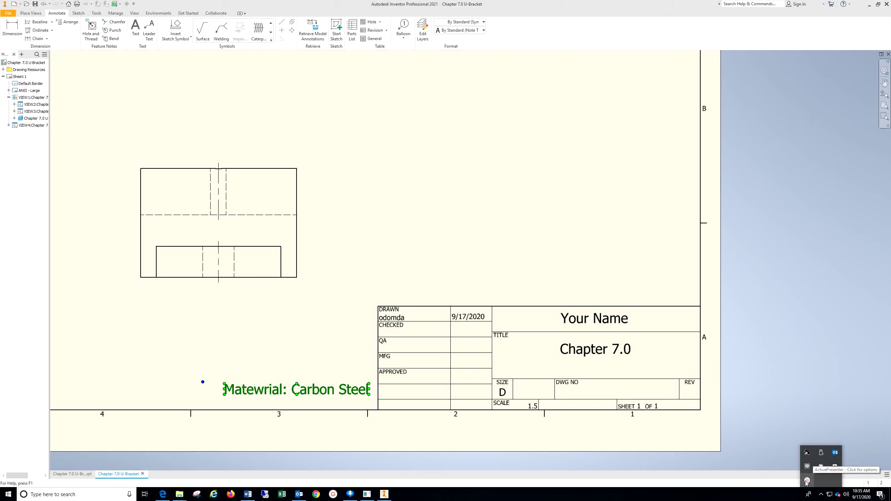